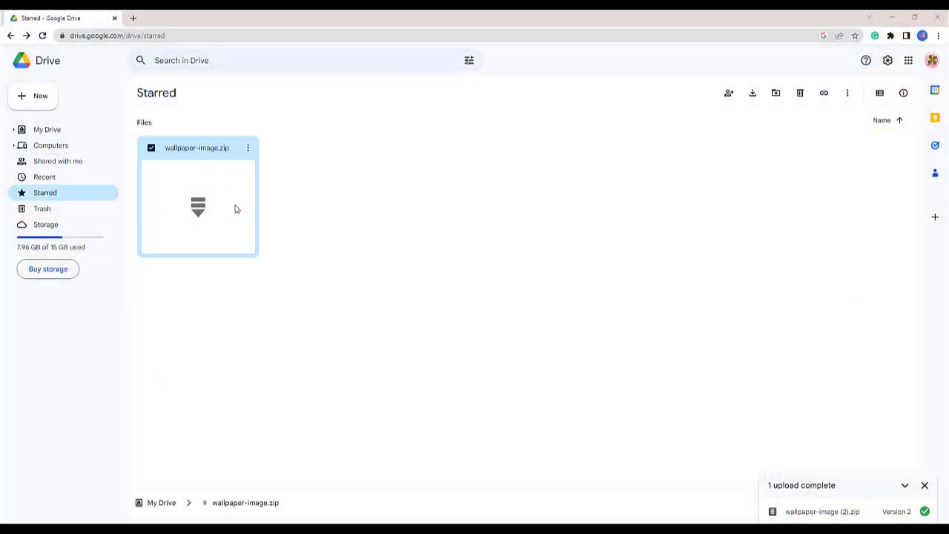
# Step: From Drive's upload picker, zip the wallpaper image into wallpaper-image (3), then cancel the upload
pyautogui.click(38, 98)
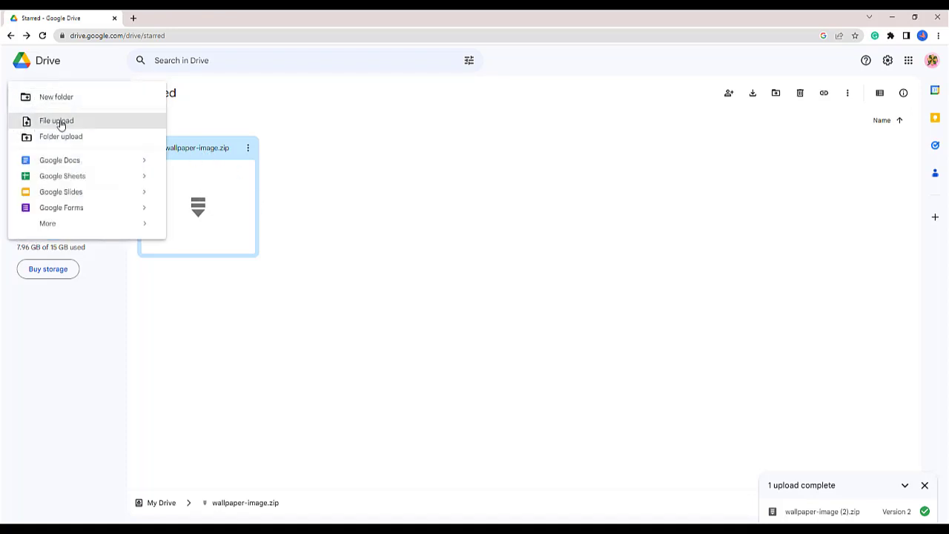
pyautogui.click(67, 124)
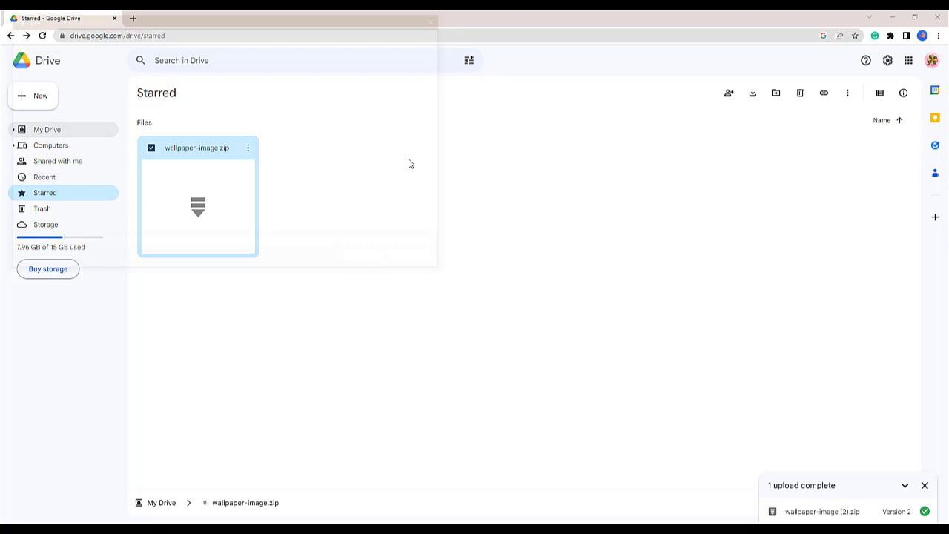
pyautogui.click(117, 172)
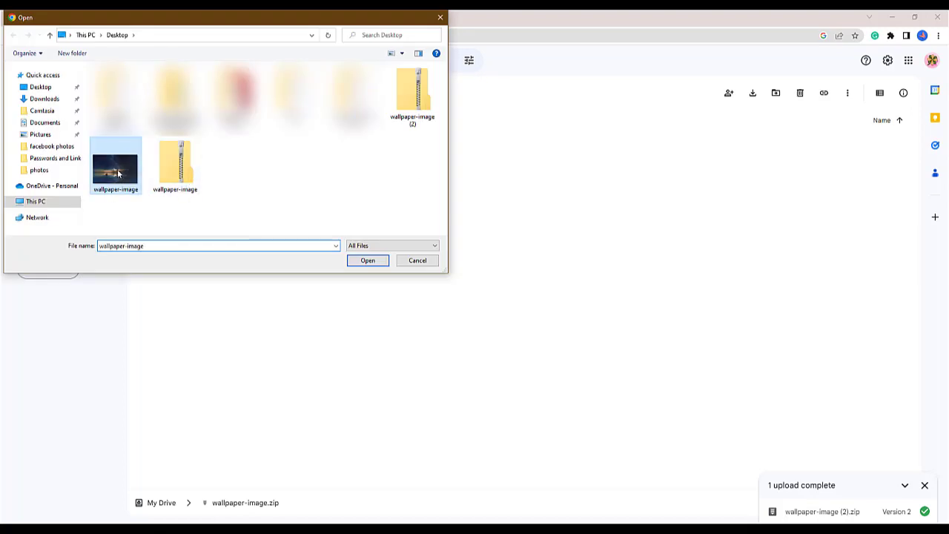
pyautogui.rightClick(118, 173)
pyautogui.moveTo(171, 369)
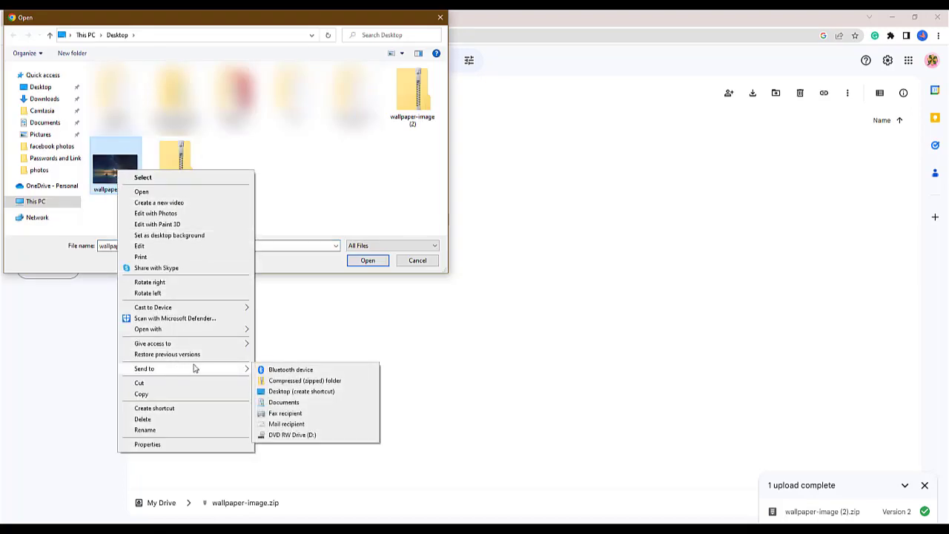
pyautogui.click(281, 380)
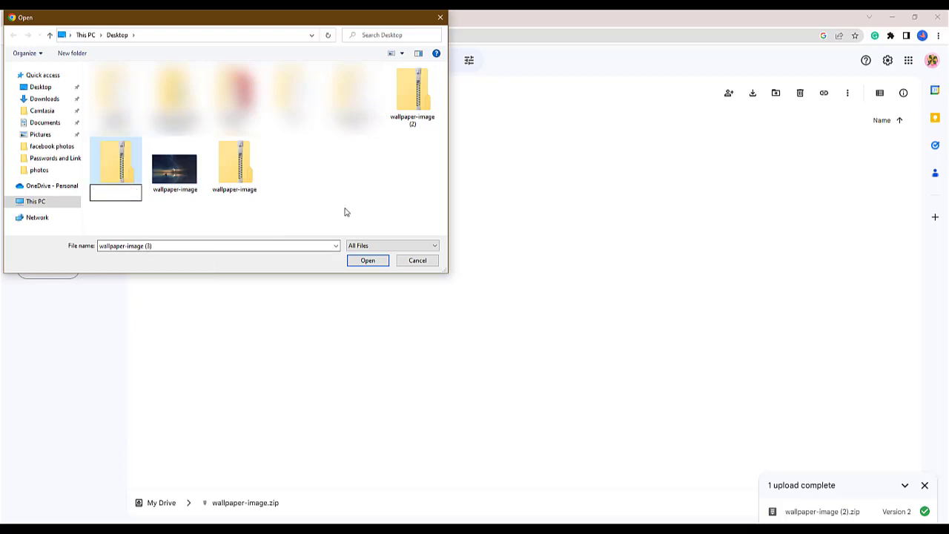
pyautogui.press('Return')
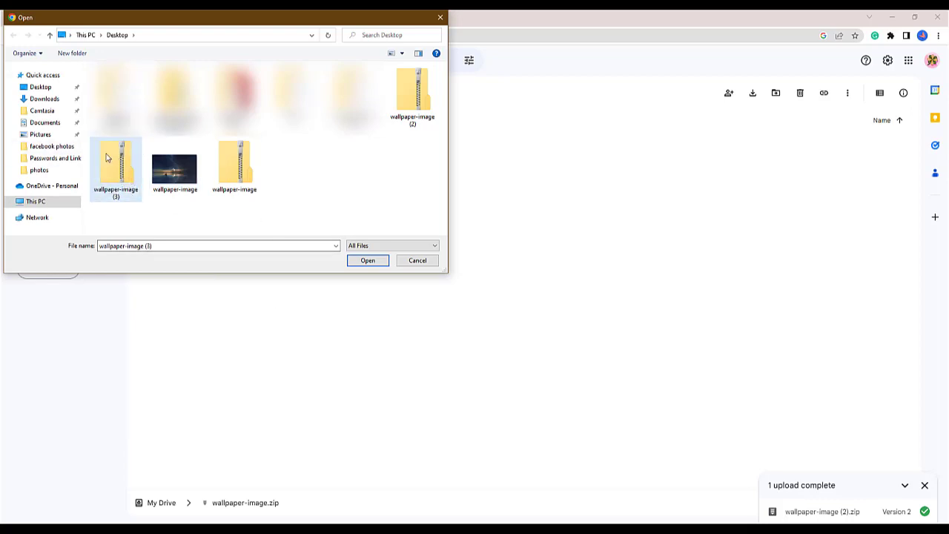
pyautogui.click(434, 261)
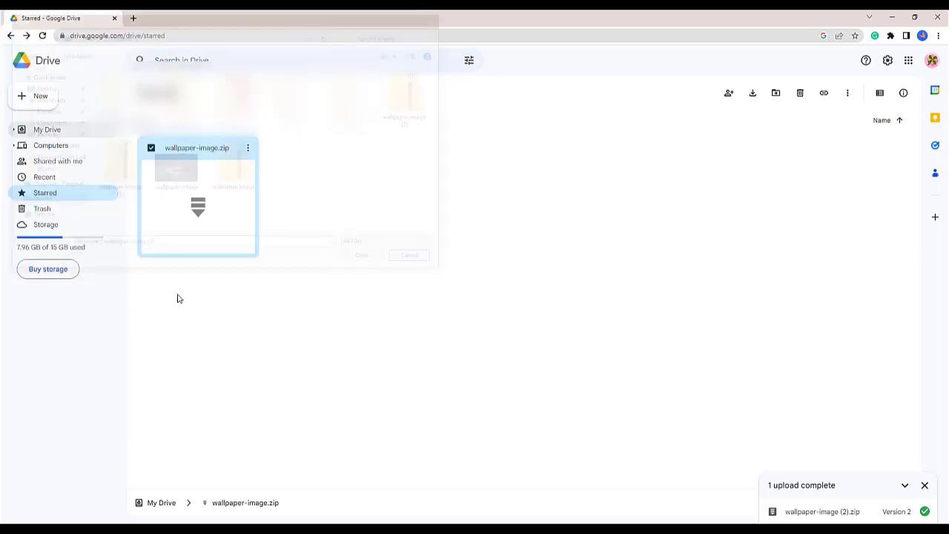
# Step: Copy wallpaper-image.zip's Get link sharing link, leaving access restricted
pyautogui.rightClick(197, 198)
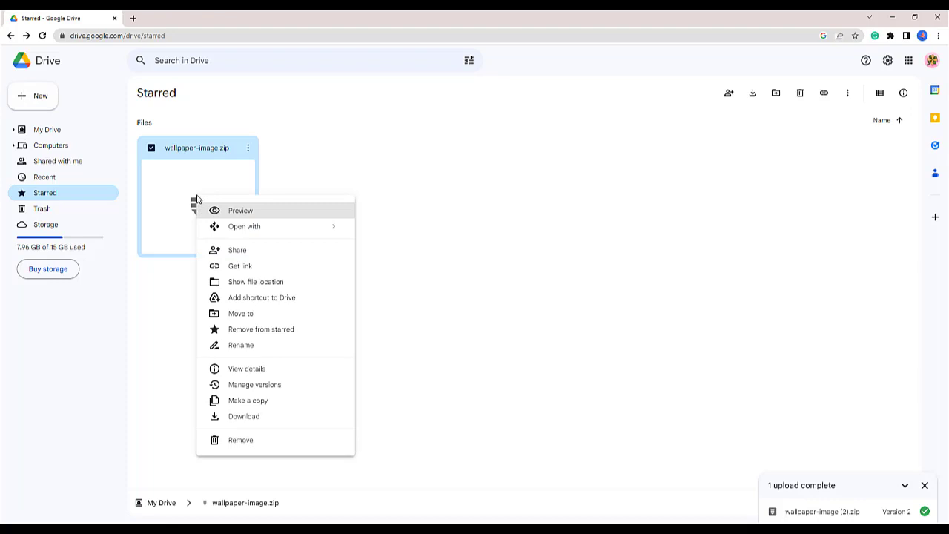
pyautogui.click(248, 271)
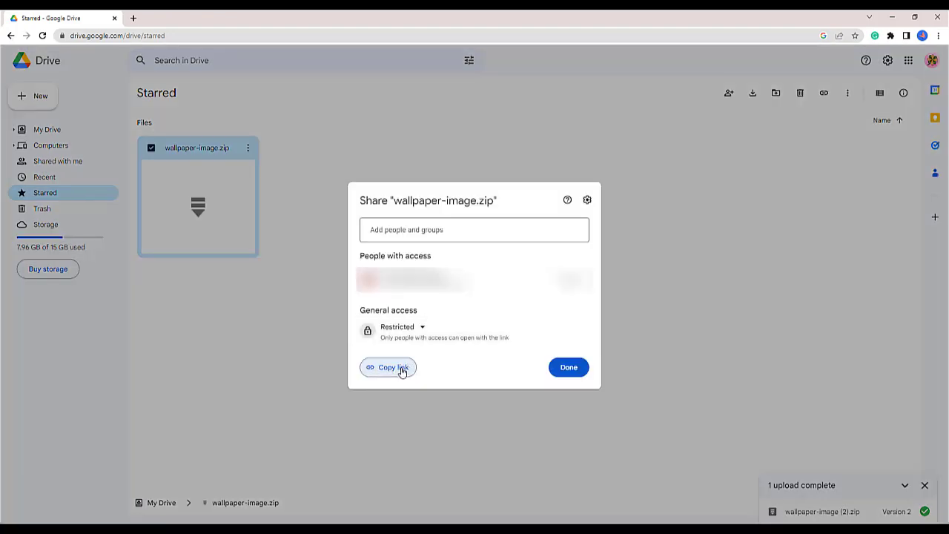
pyautogui.click(392, 373)
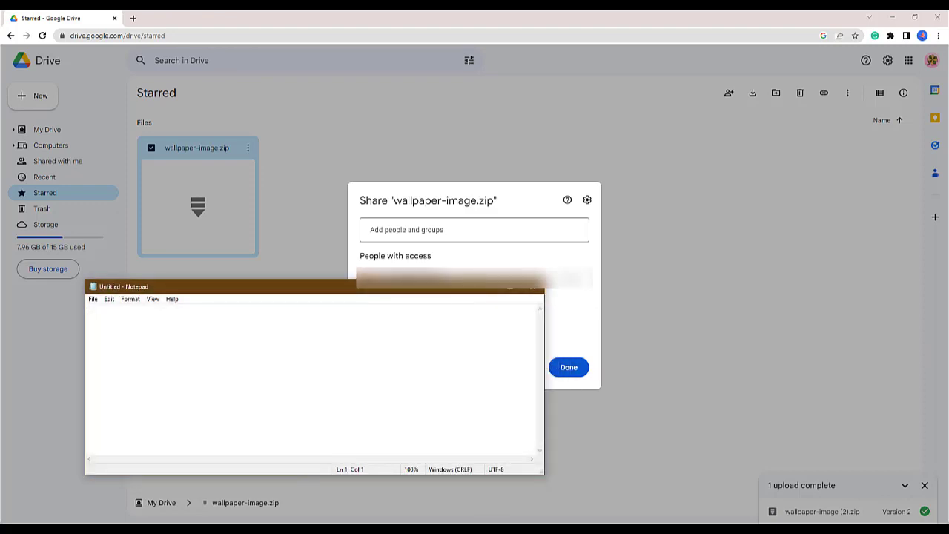
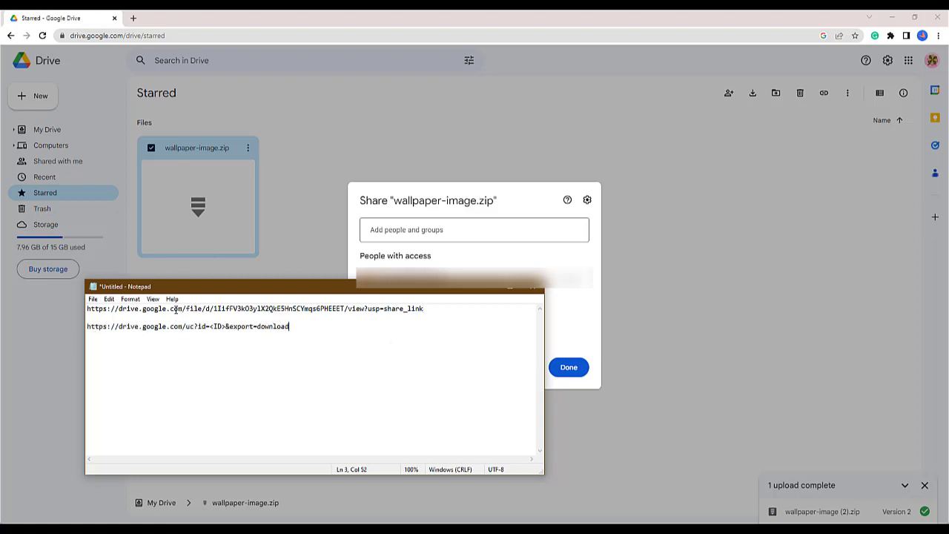
# Step: Paste the Drive sharing link into Notepad above the download-format URL
pyautogui.moveTo(176, 310); pyautogui.dragTo(424, 310)
pyautogui.click(426, 310)
pyautogui.moveTo(88, 326); pyautogui.dragTo(339, 326)
pyautogui.click(338, 326)
# Step: Replace the <ID> placeholder in the download URL with the zip's file ID
pyautogui.moveTo(212, 310); pyautogui.dragTo(346, 310)
pyautogui.rightClick(346, 310)
pyautogui.click(352, 341)
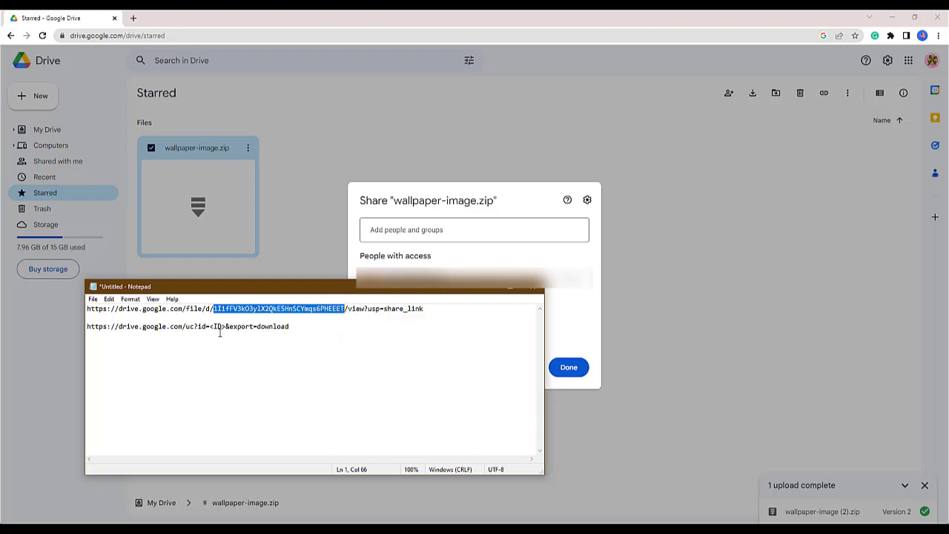
pyautogui.moveTo(209, 327); pyautogui.dragTo(226, 326)
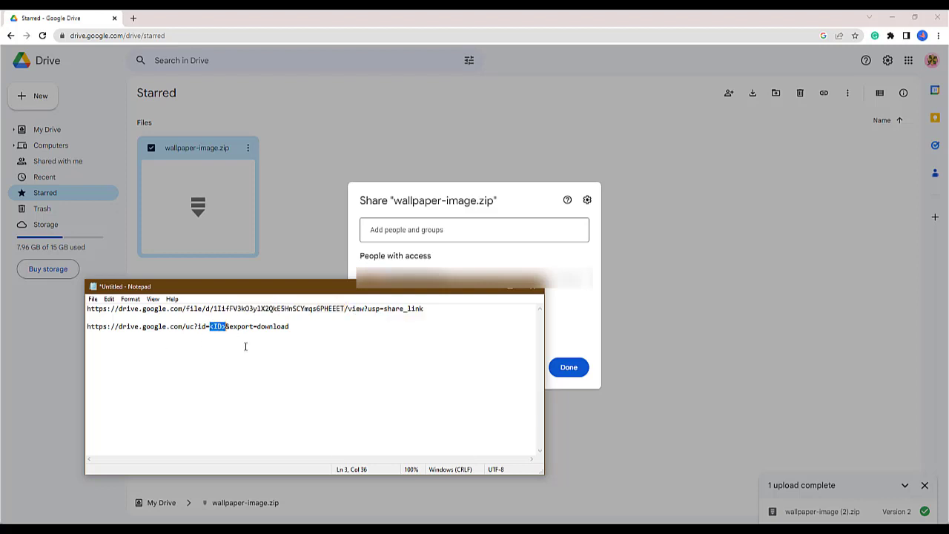
pyautogui.press('BackSpace')
pyautogui.hotkey('ctrl', 'v')
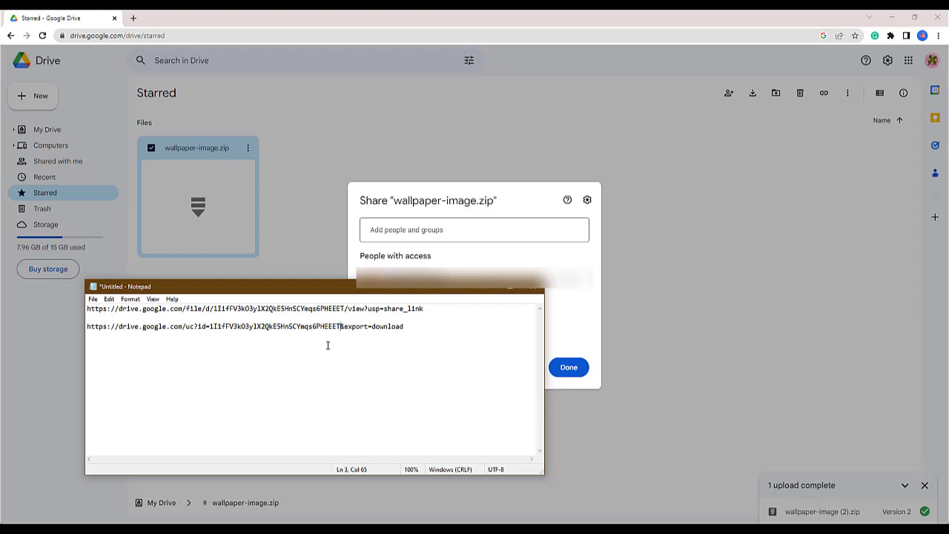
# Step: Copy the completed direct-download URL
pyautogui.moveTo(86, 327); pyautogui.dragTo(474, 338)
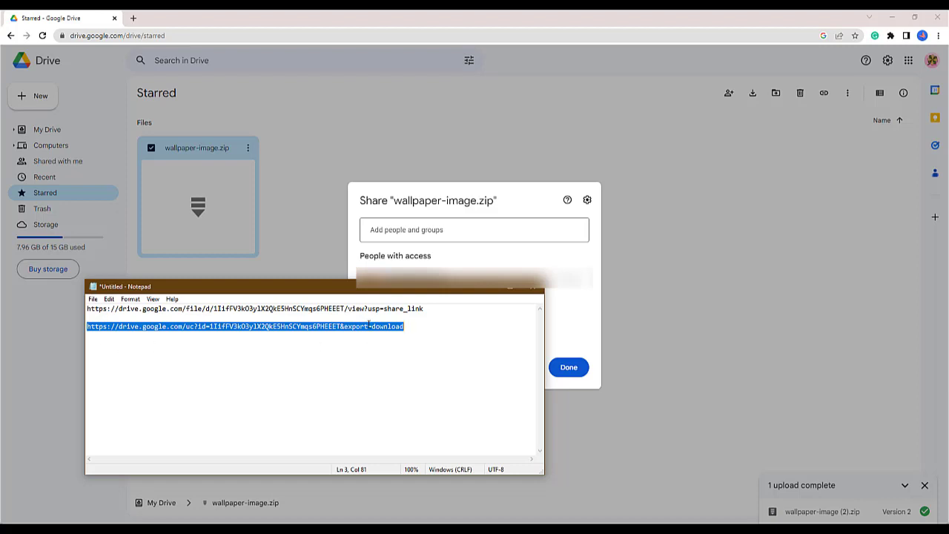
pyautogui.rightClick(369, 324)
pyautogui.click(403, 355)
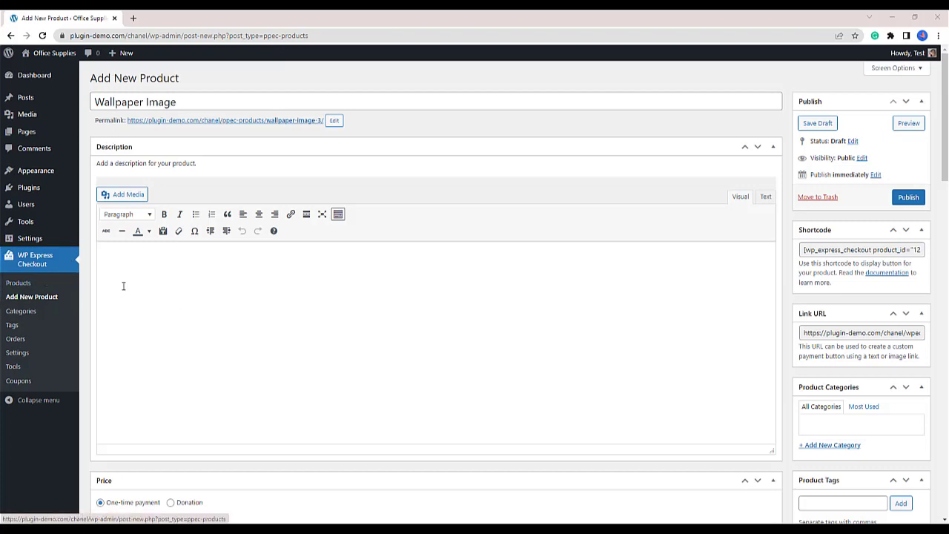
# Step: Scroll the 2.95 Wallpaper Image product draft down to the blank Download URL box
pyautogui.scroll(-2, 199, 280)
pyautogui.scroll(-1, 199, 279)
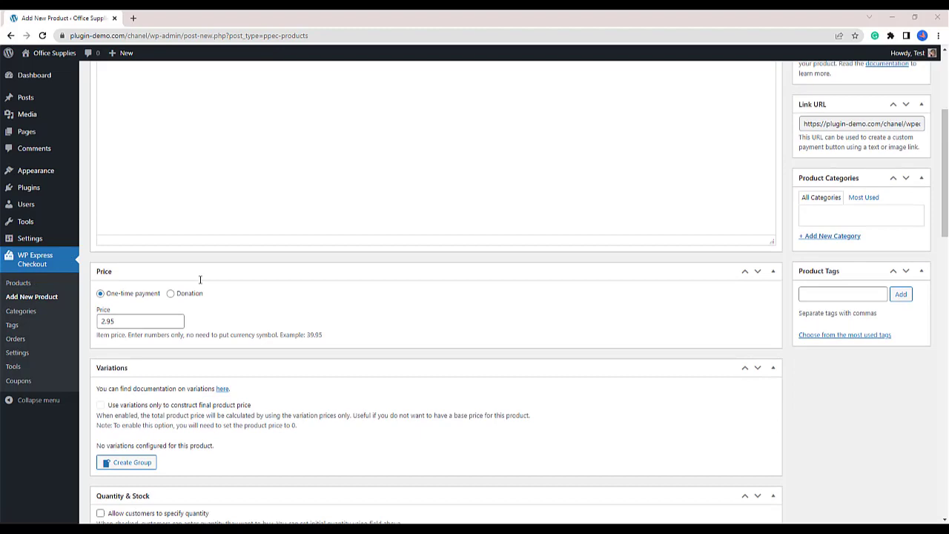
pyautogui.scroll(-3, 199, 280)
pyautogui.scroll(-2, 199, 279)
pyautogui.scroll(-3, 199, 279)
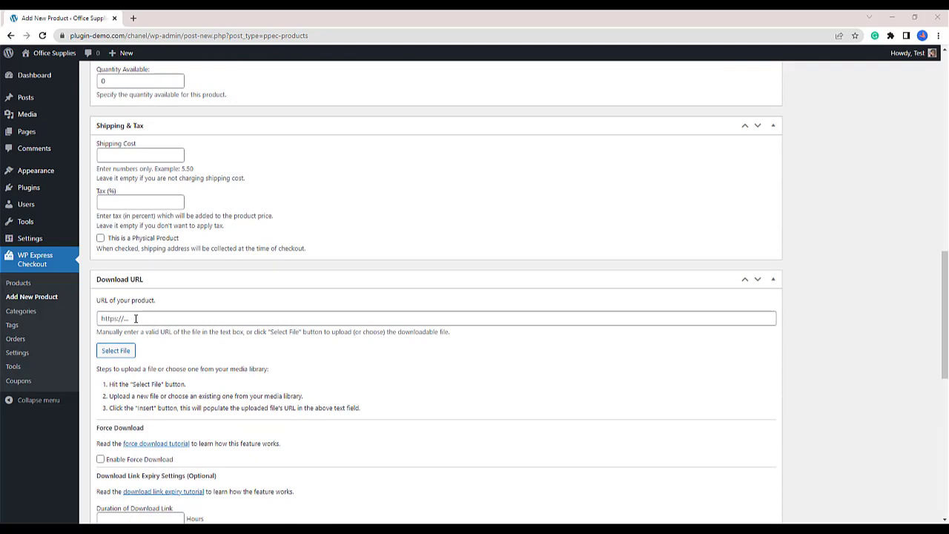
# Step: Paste the Drive direct-download URL as the Download URL and publish Wallpaper Image
pyautogui.click(136, 318)
pyautogui.click(326, 338)
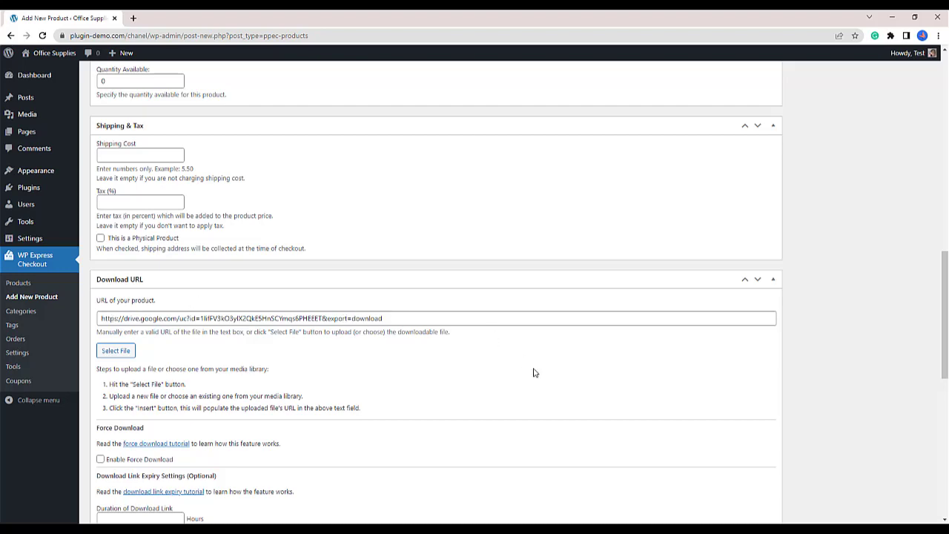
pyautogui.scroll(10, 551, 382)
pyautogui.click(909, 196)
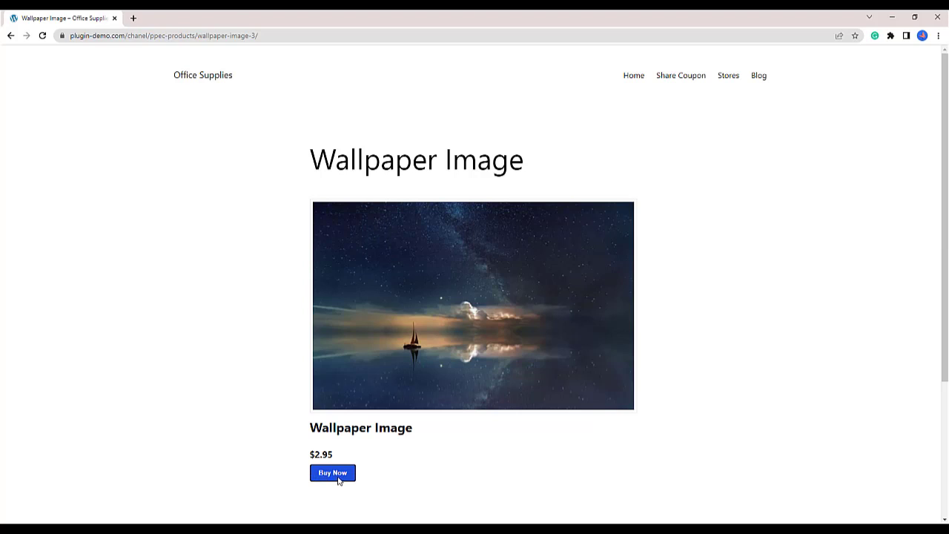
# Step: Start checkout with Buy Now on the Wallpaper Image product page
pyautogui.click(339, 477)
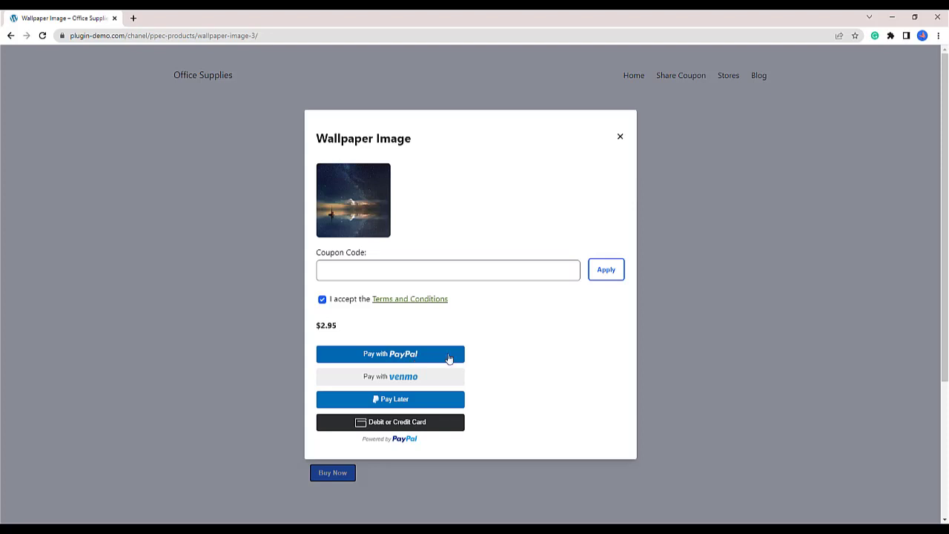
# Step: Pay the $2.95 through PayPal, logging into the sandbox account and completing the purchase
pyautogui.click(448, 358)
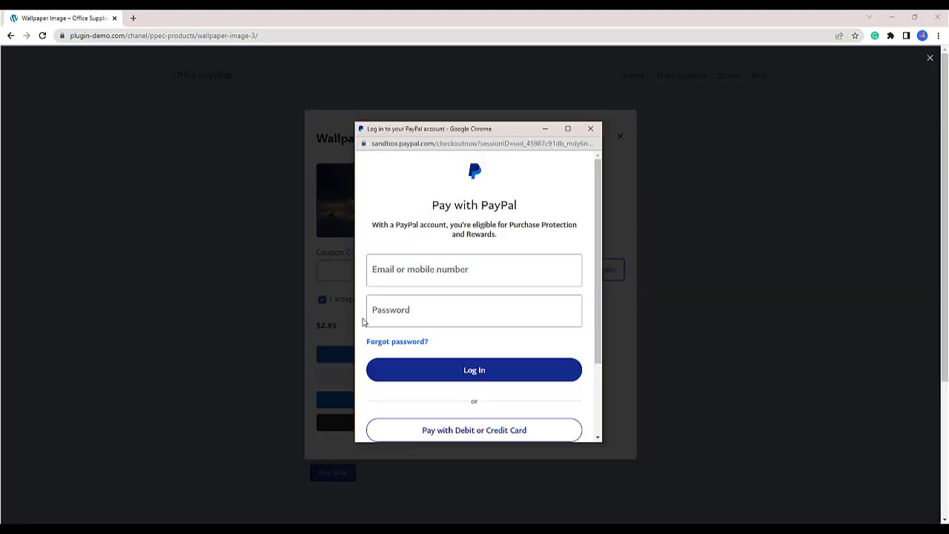
pyautogui.click(390, 273)
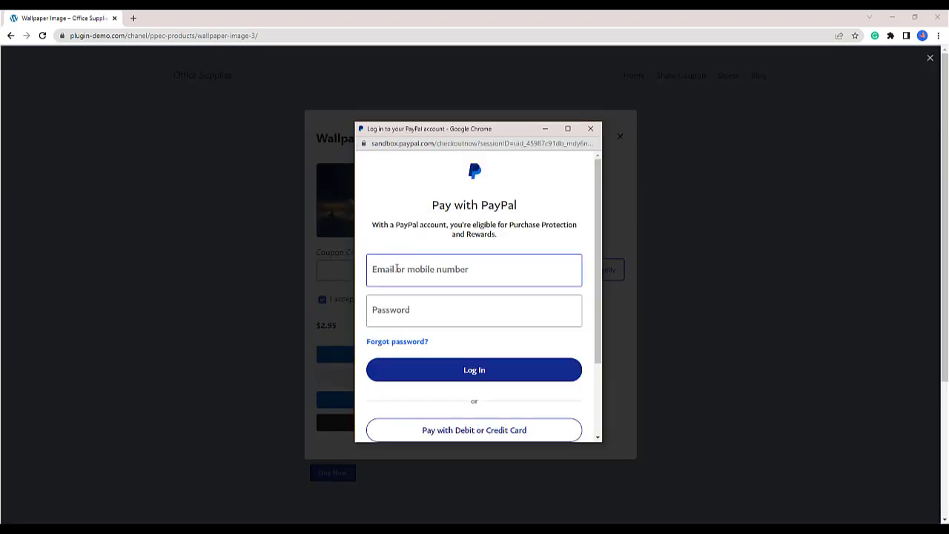
pyautogui.click(492, 375)
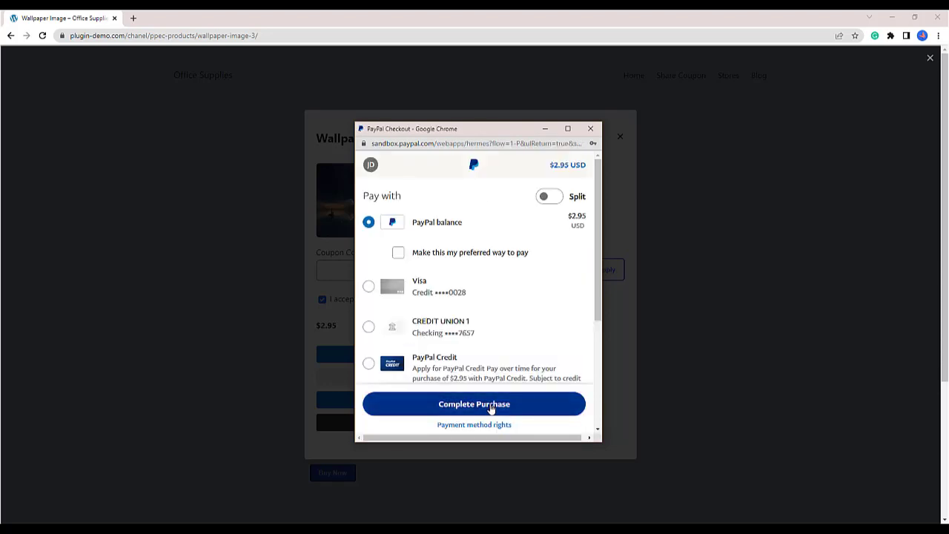
pyautogui.click(489, 406)
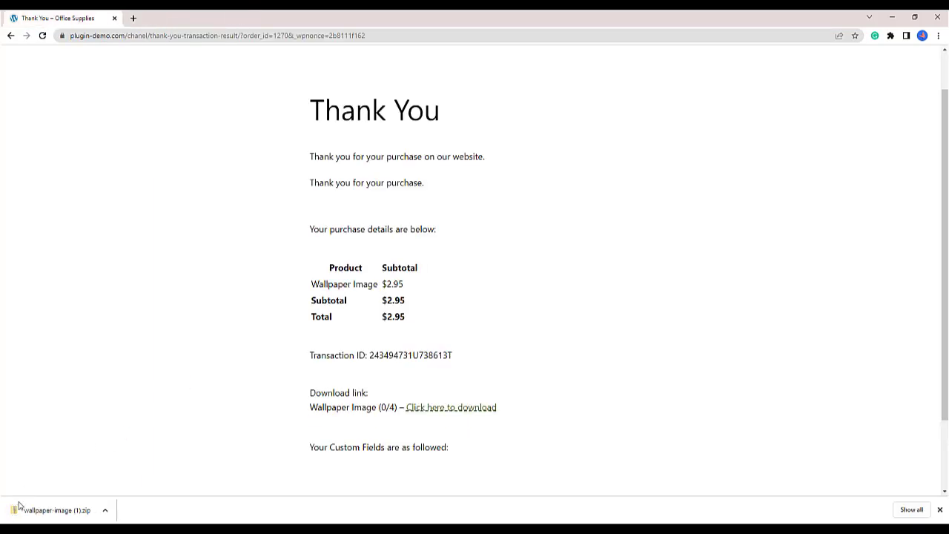
# Step: Open the downloaded wallpaper-image (1).zip from the browser's download bar
pyautogui.click(80, 516)
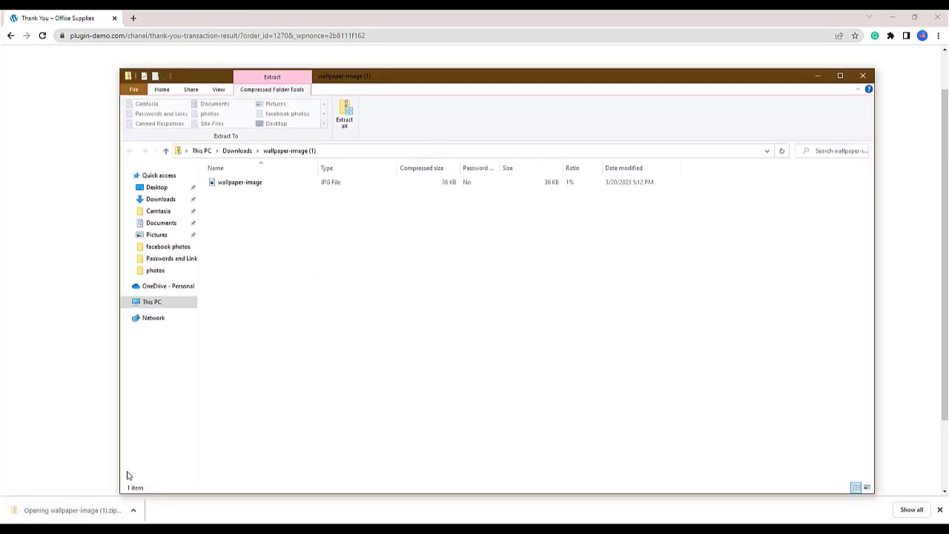
# Step: Open the wallpaper-image JPG inside the zip folder in Photos
pyautogui.click(296, 184)
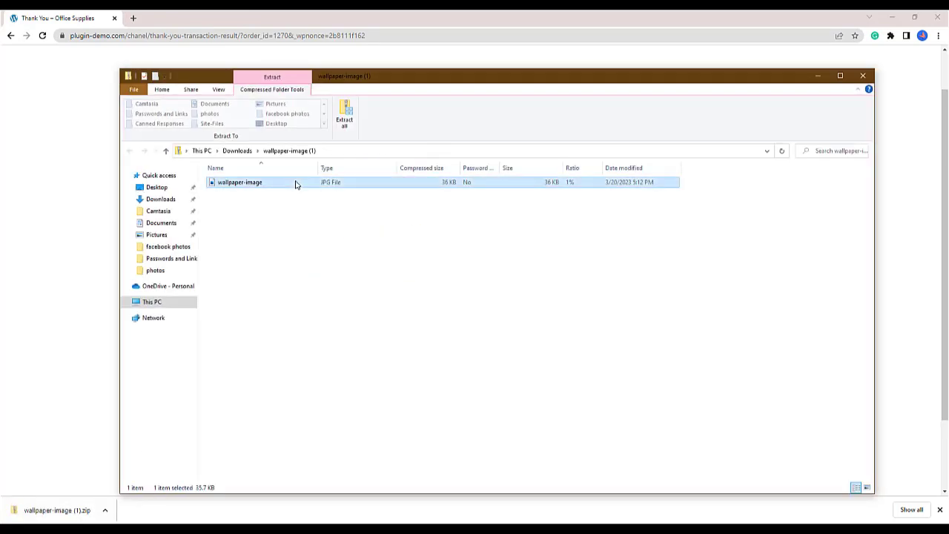
pyautogui.doubleClick(295, 183)
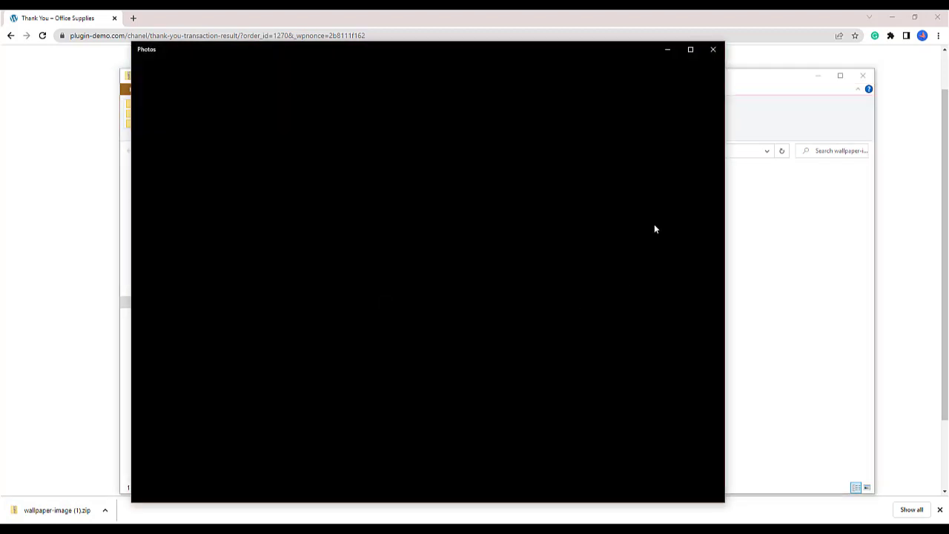